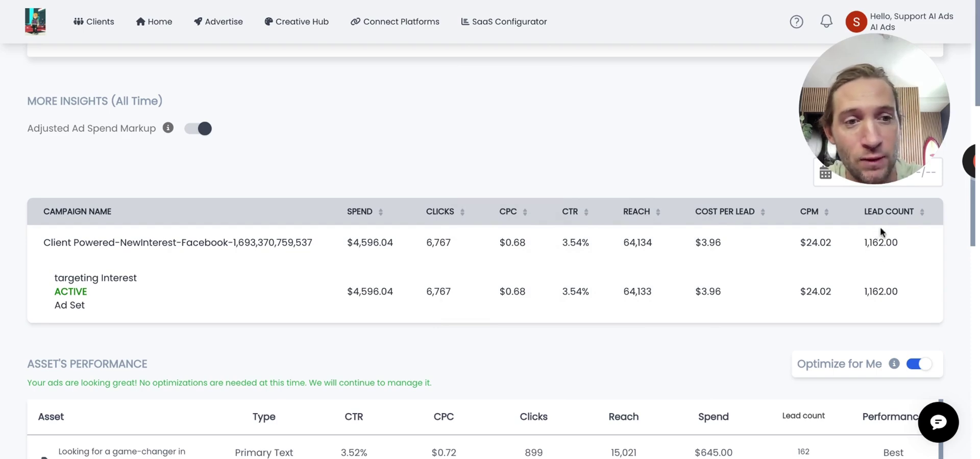
Scroll through the campaign dashboard's spend, clicks, leads and location results
scroll(805, 260, down, 10)
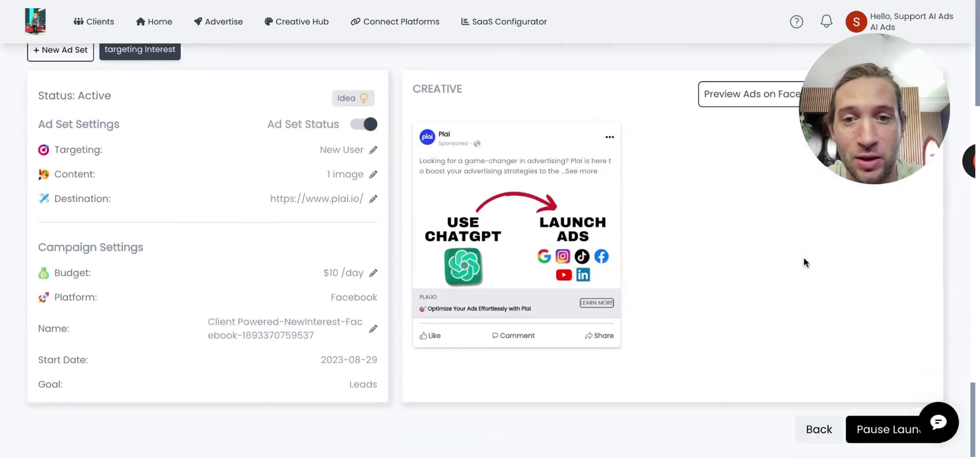
scroll(805, 261, down, 1)
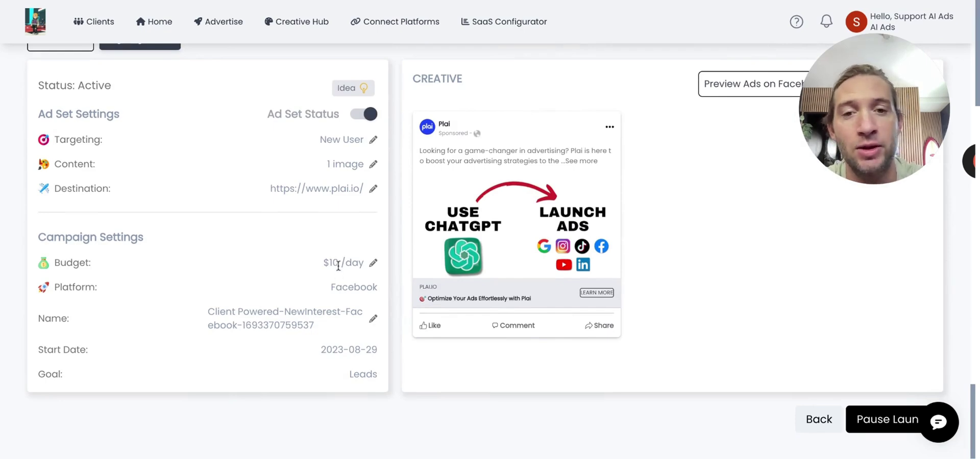
scroll(338, 265, up, 15)
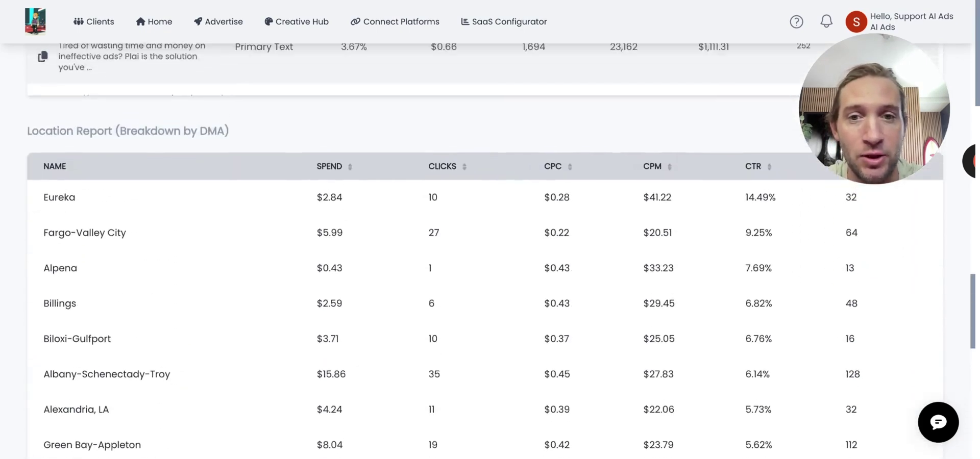
scroll(431, 239, up, 2)
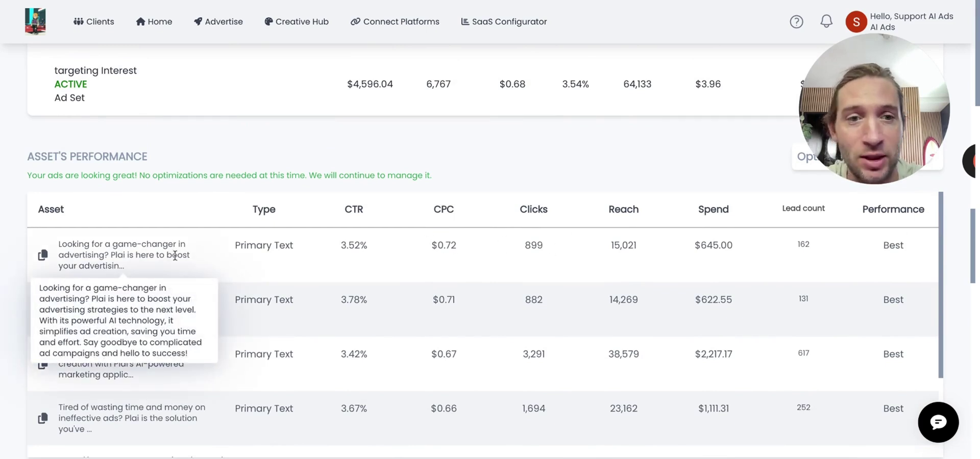
scroll(307, 269, up, 1)
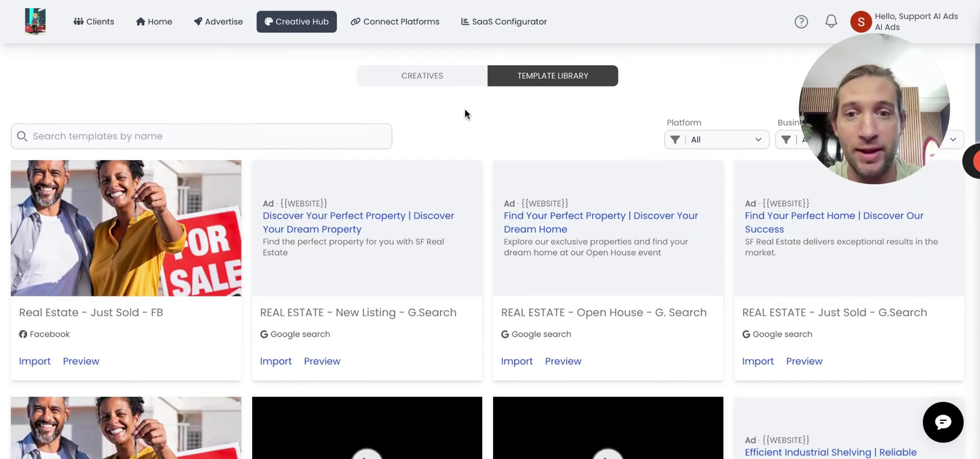
Browse the real estate, warehousing, technology and fashion templates, then return to the top
scroll(436, 324, down, 7)
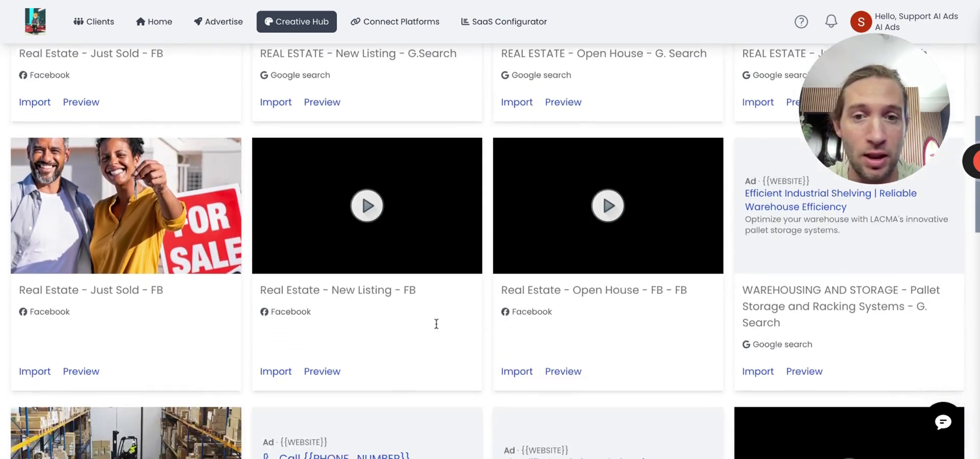
scroll(436, 324, down, 15)
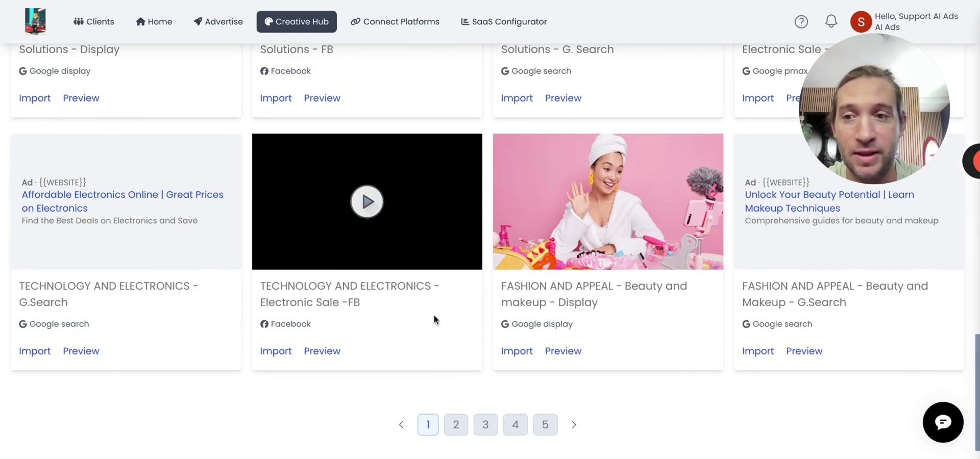
scroll(435, 320, up, 1)
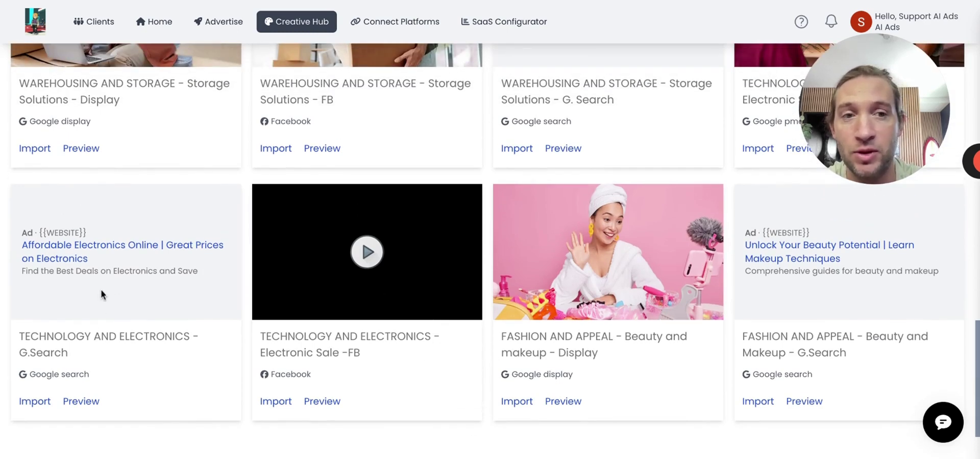
scroll(101, 295, up, 7)
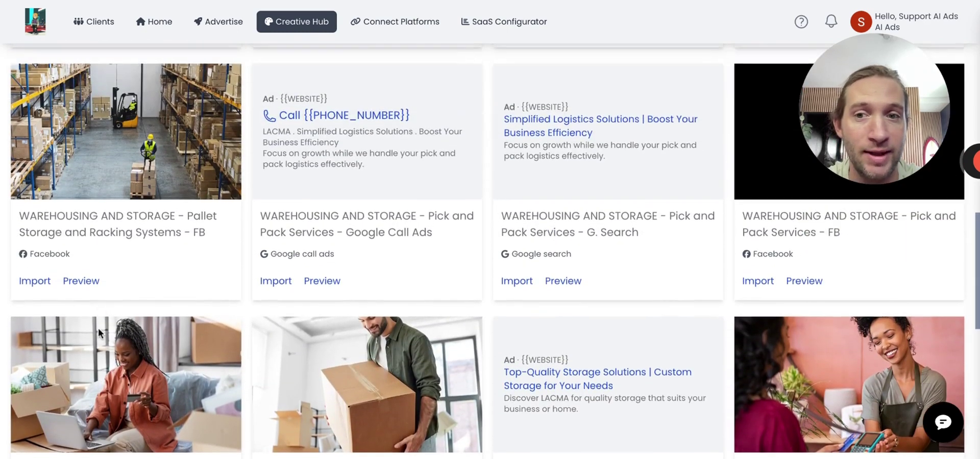
scroll(266, 256, up, 1)
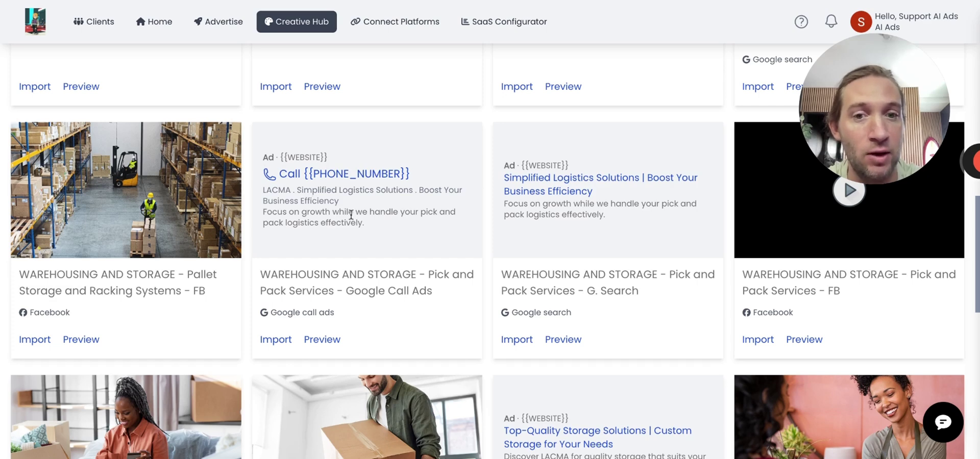
scroll(352, 214, up, 5)
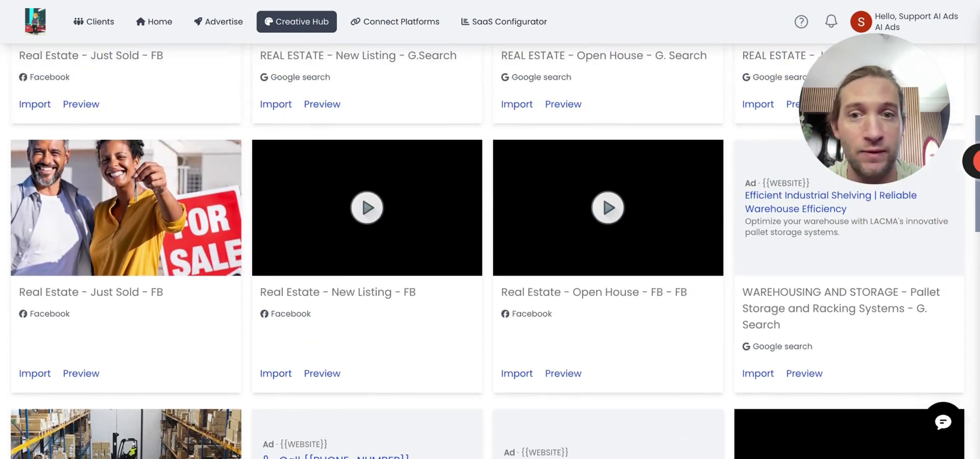
scroll(490, 255, up, 5)
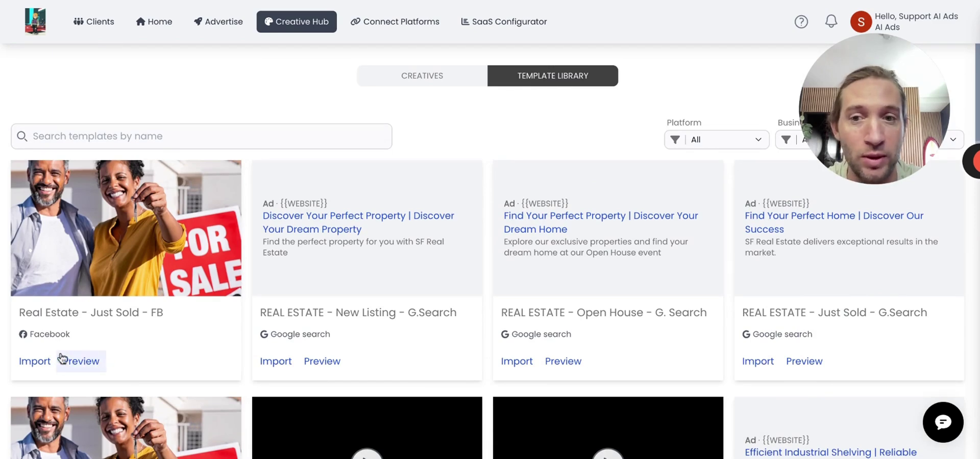
Start a new ad from the saved Real Estate - Just Sold - FB creative
click(426, 76)
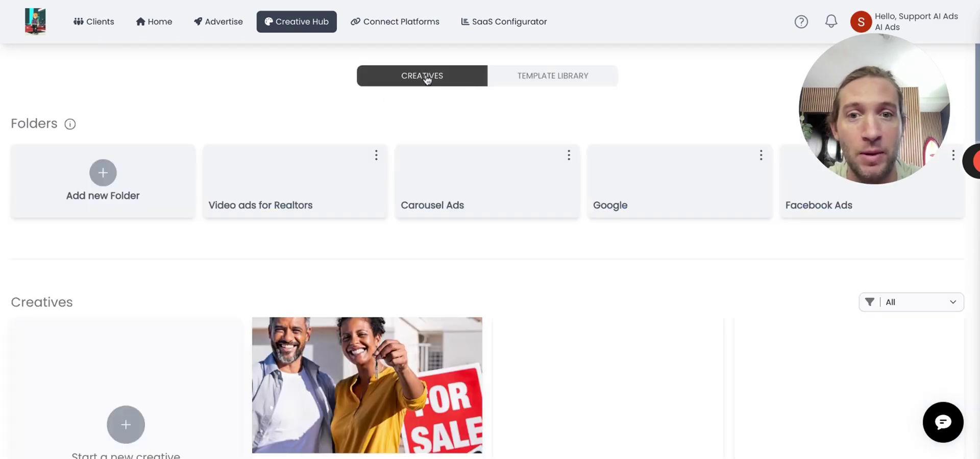
scroll(475, 391, down, 4)
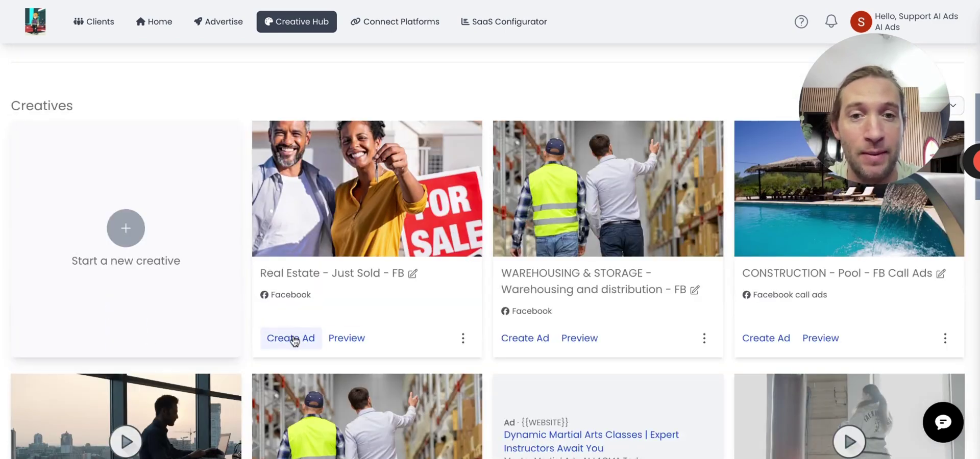
click(294, 341)
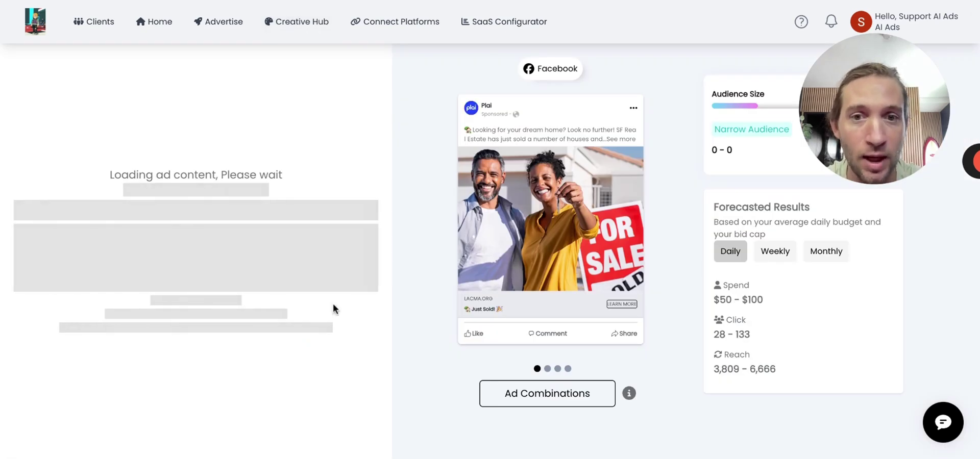
Save Leads as the ad objective and start a lead form named Facebook Lead Ad Form Remax
scroll(229, 275, down, 4)
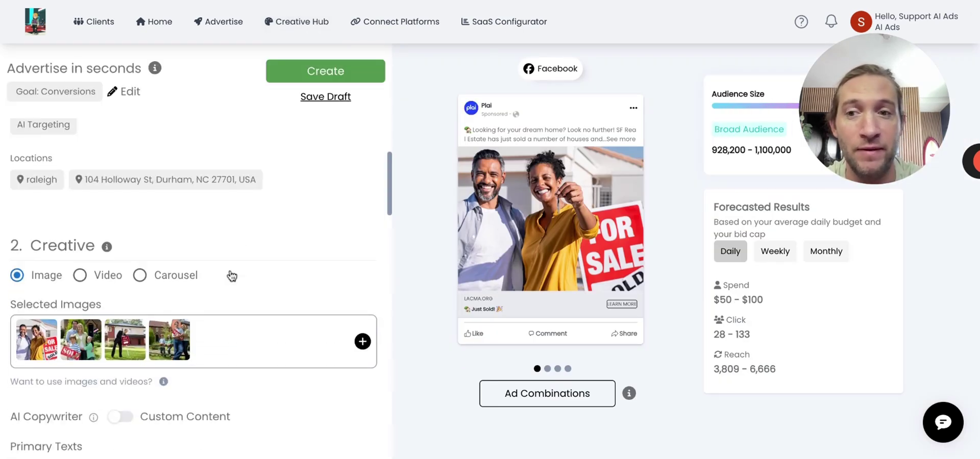
scroll(231, 275, up, 1)
scroll(232, 275, up, 1)
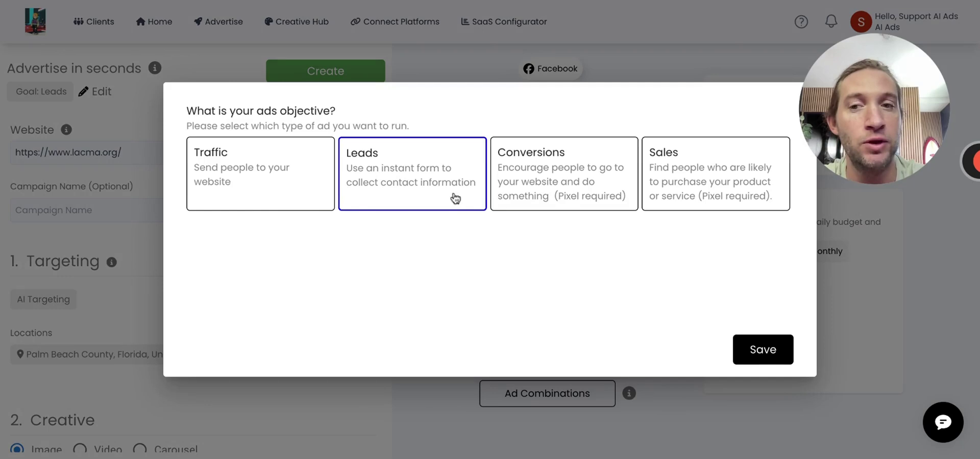
click(763, 349)
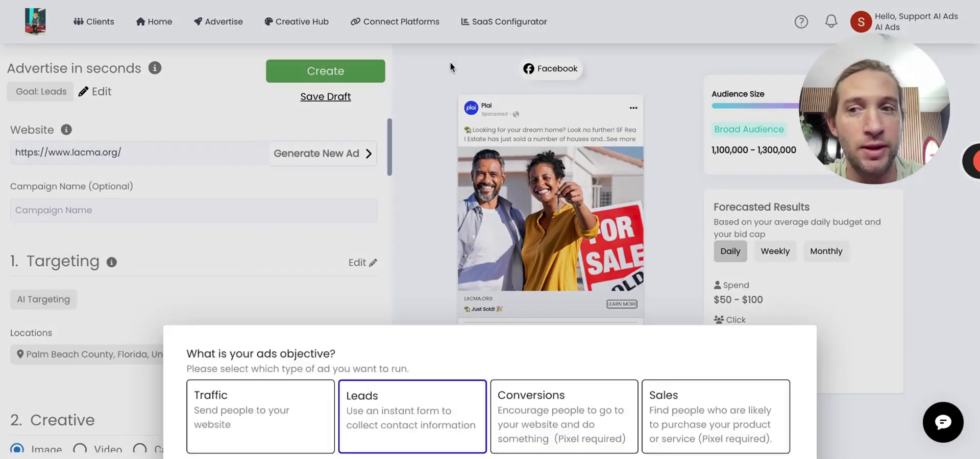
scroll(70, 329, down, 5)
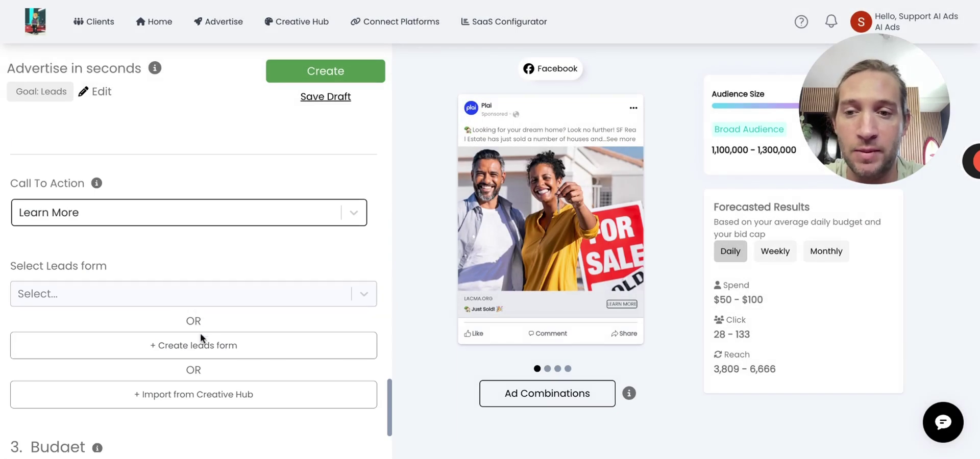
click(202, 339)
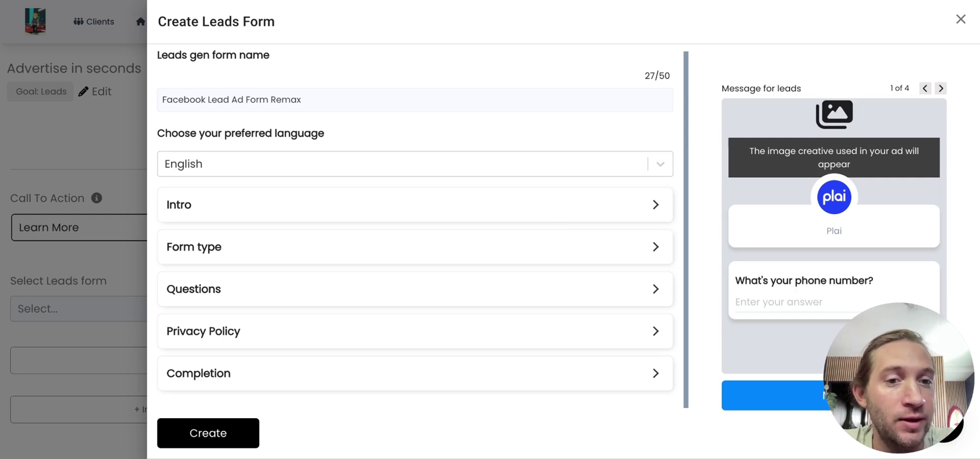
Add an intro greeting to the lead form and target Palm Beach County, Florida, United States
click(656, 205)
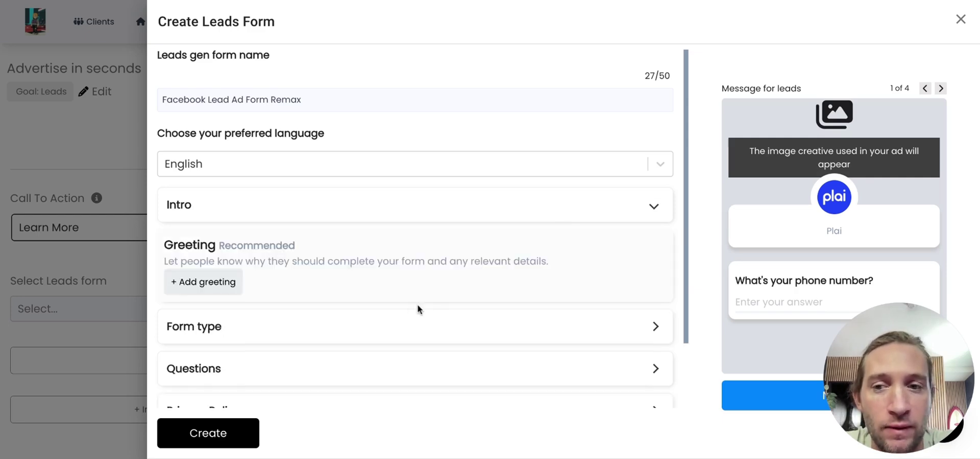
click(236, 285)
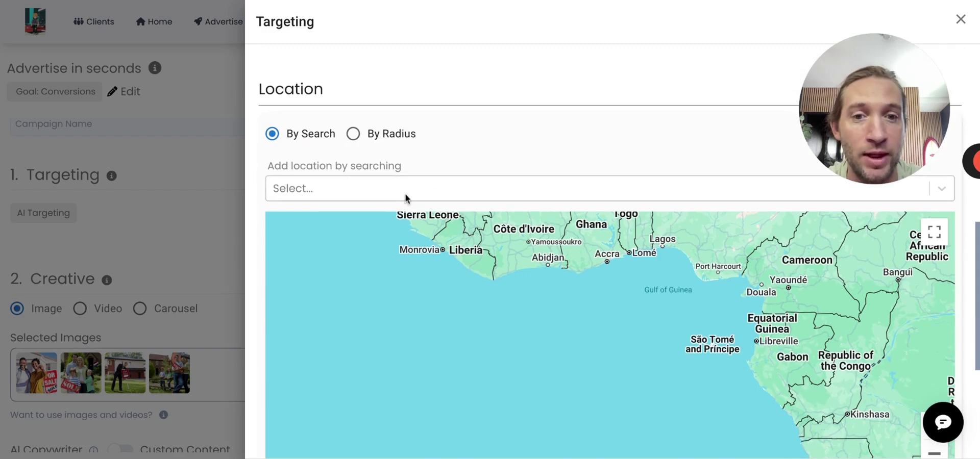
click(403, 196)
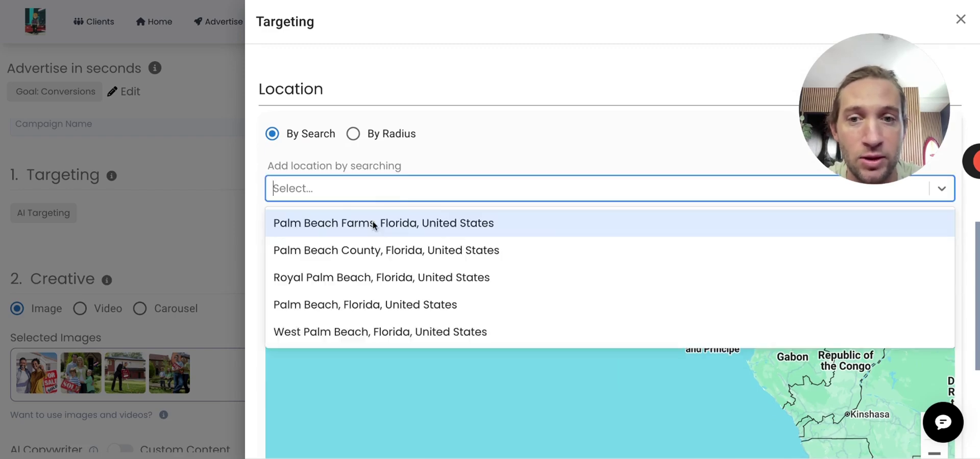
click(372, 249)
click(509, 168)
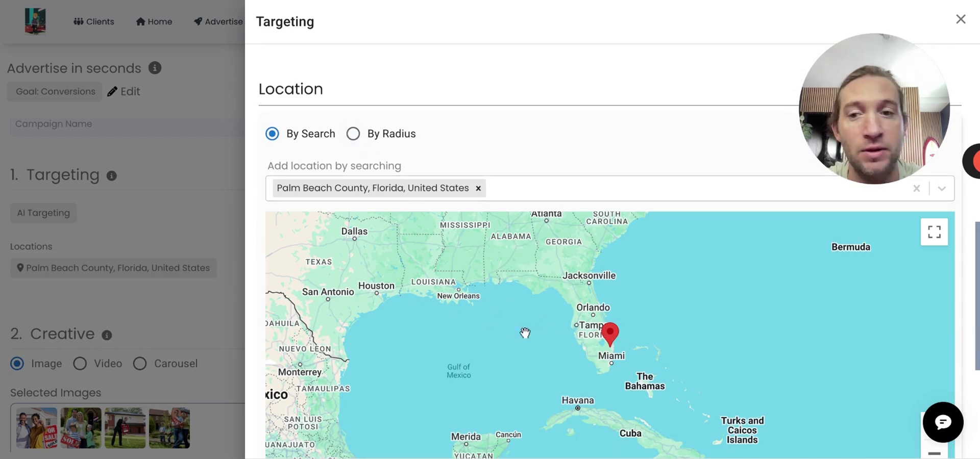
Lower the daily budget from $100 to $10
click(234, 292)
scroll(234, 292, down, 10)
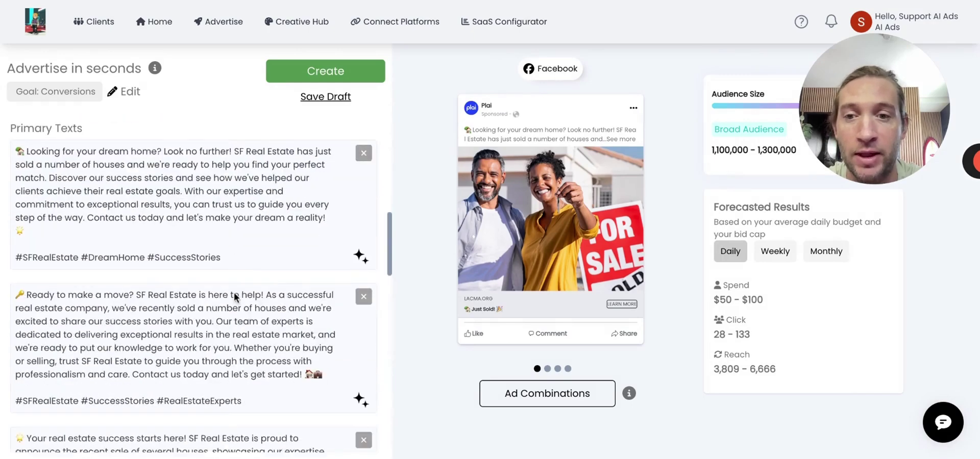
scroll(234, 292, down, 10)
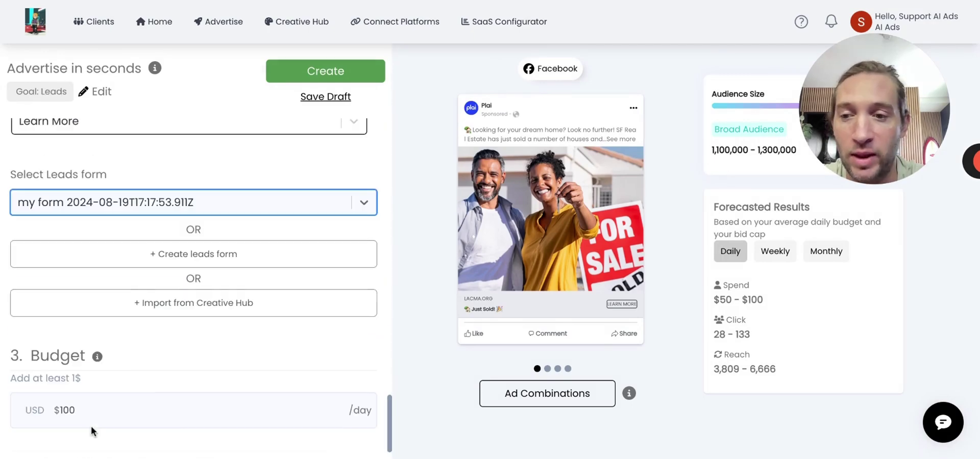
click(88, 411)
key(BackSpace)
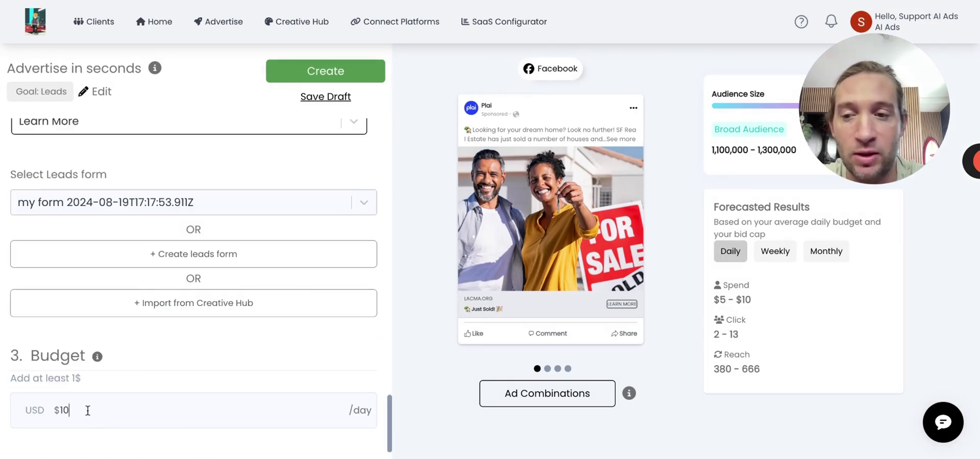
Create and confirm the ad, then select 'lacma' in the website address
click(322, 82)
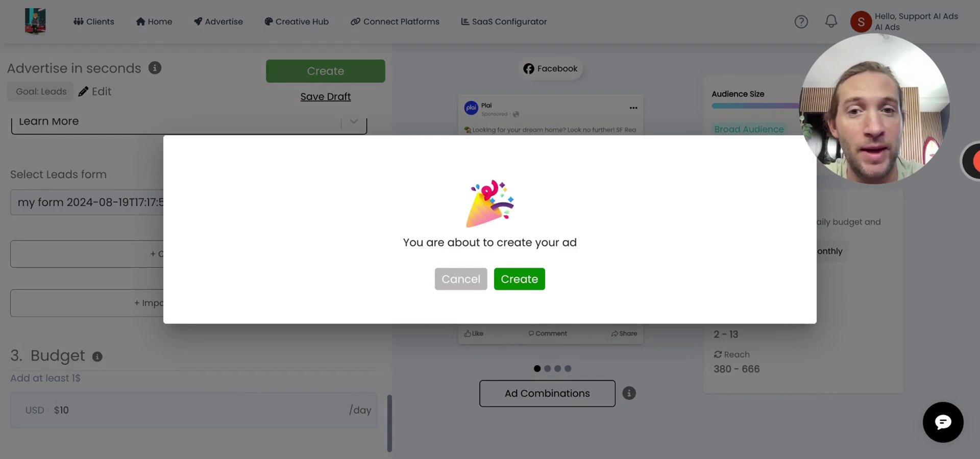
click(475, 279)
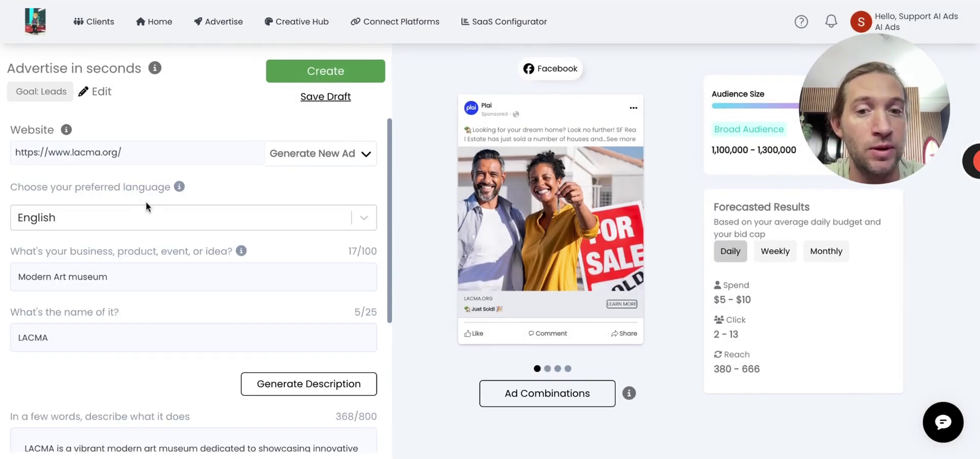
double_click(86, 152)
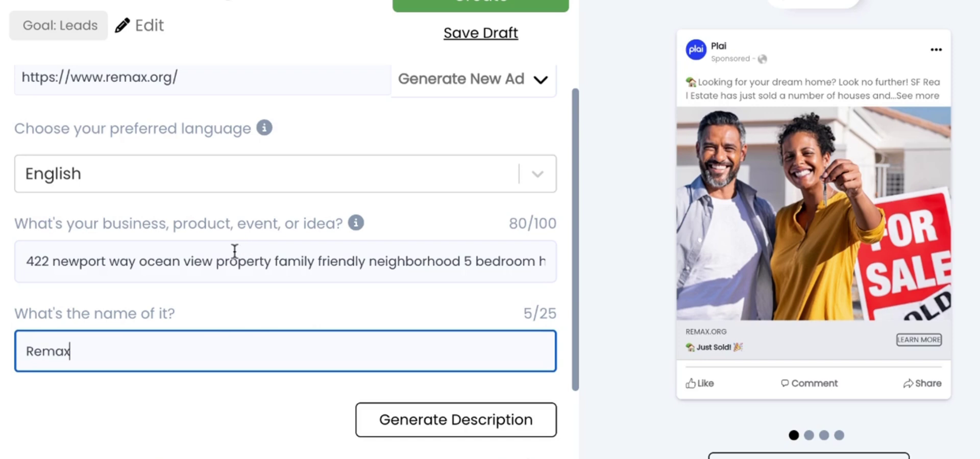
click(235, 250)
click(373, 253)
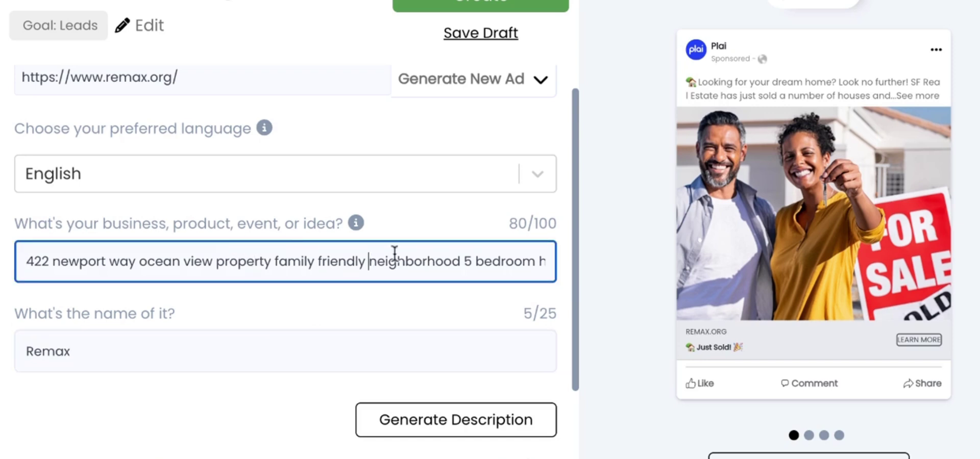
click(133, 353)
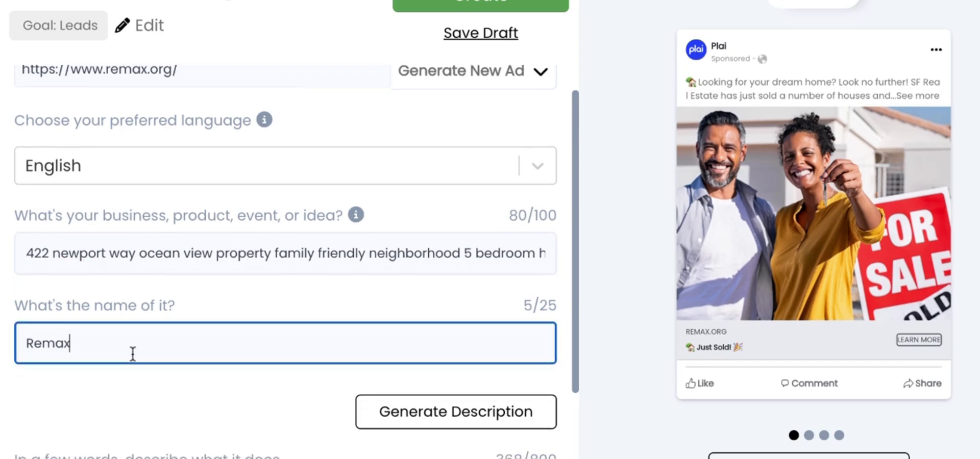
scroll(123, 253, down, 1)
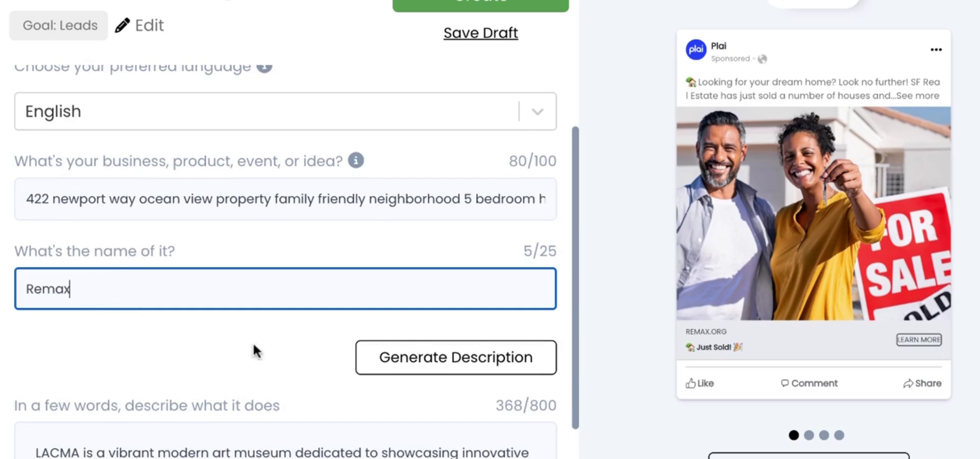
scroll(260, 344, down, 1)
click(490, 291)
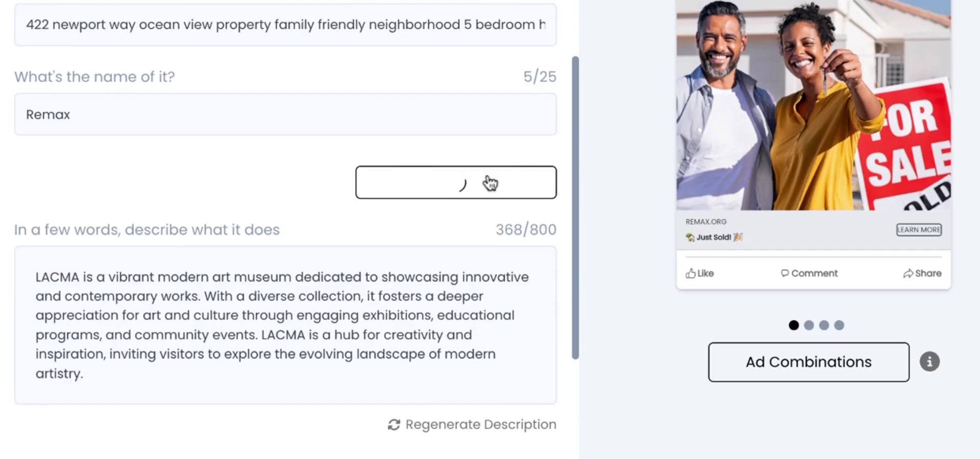
scroll(256, 230, down, 1)
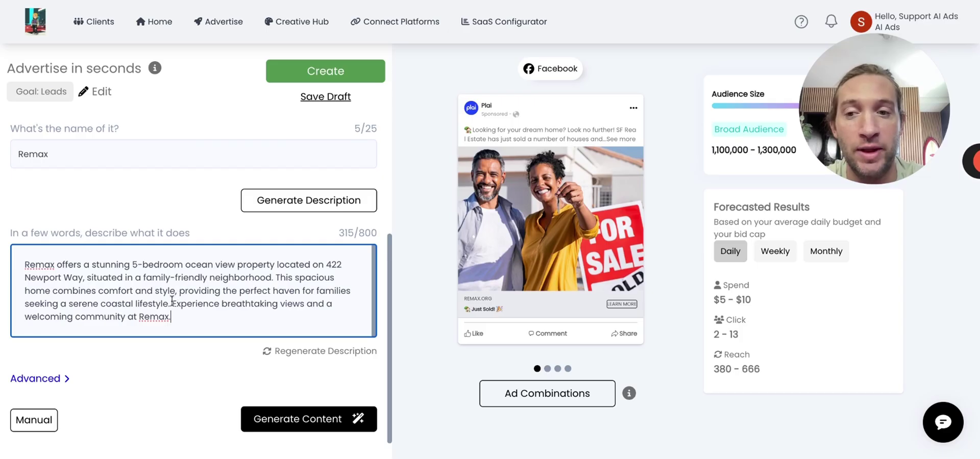
Generate the AI ad copy, media and audience
click(299, 431)
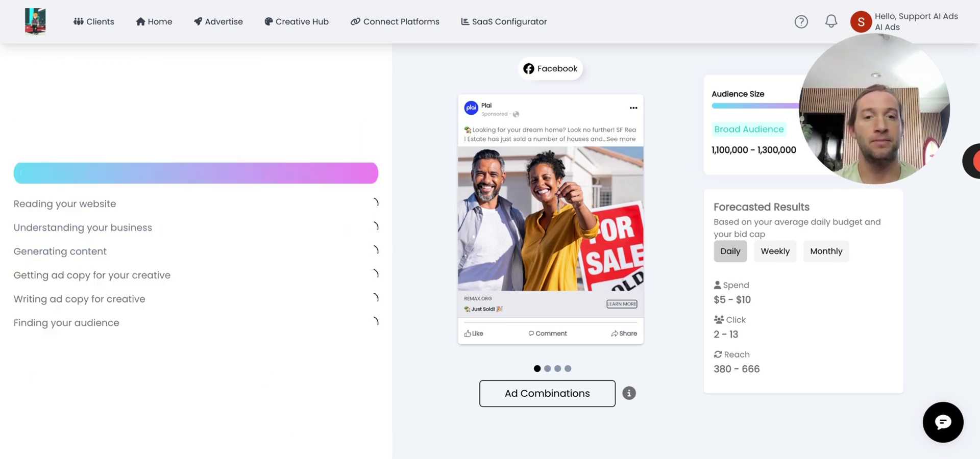
scroll(236, 232, down, 2)
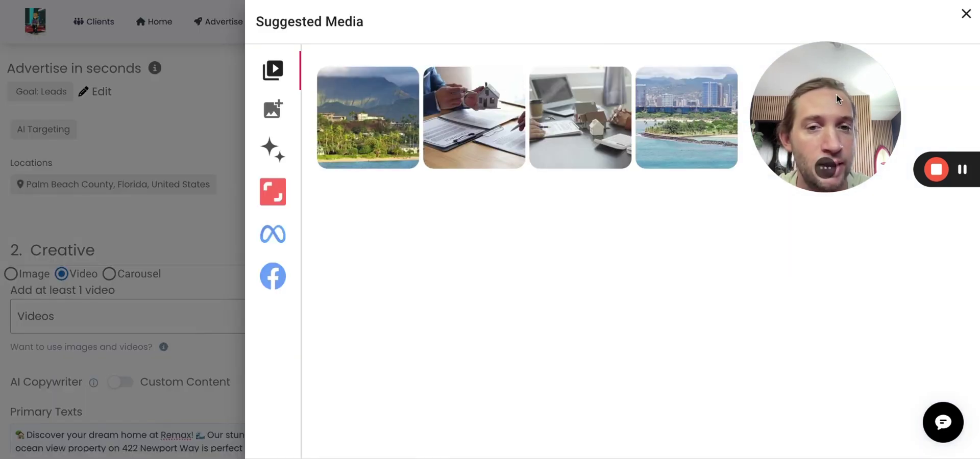
drag(837, 99, 904, 379)
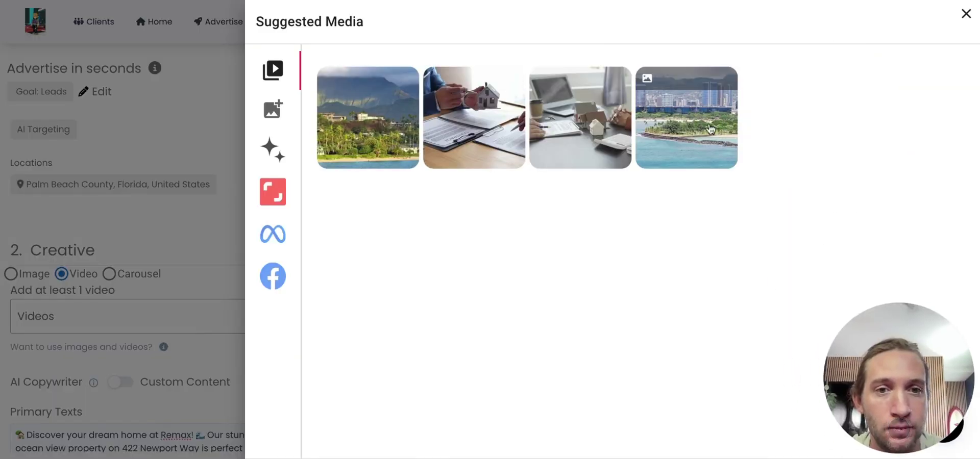
Pick four Shutterstock videos from an 'ocean view home' search as the video creative
click(428, 71)
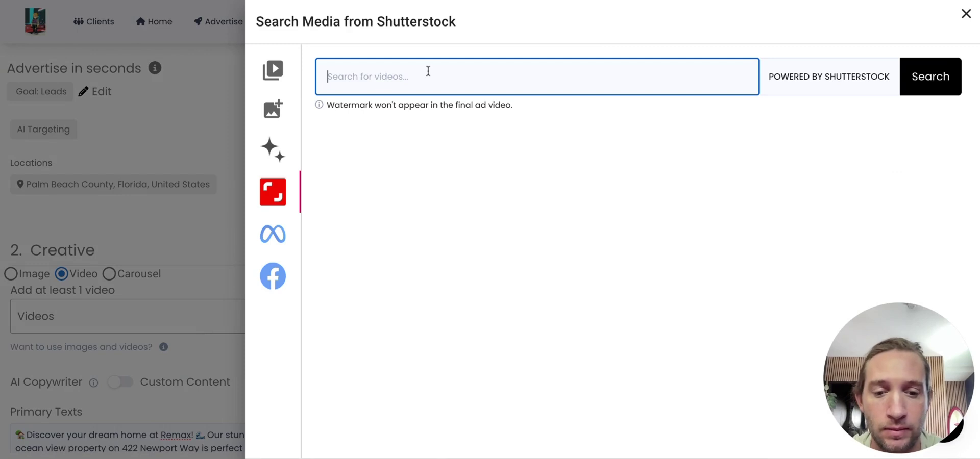
text(ocean view home)
key(Return)
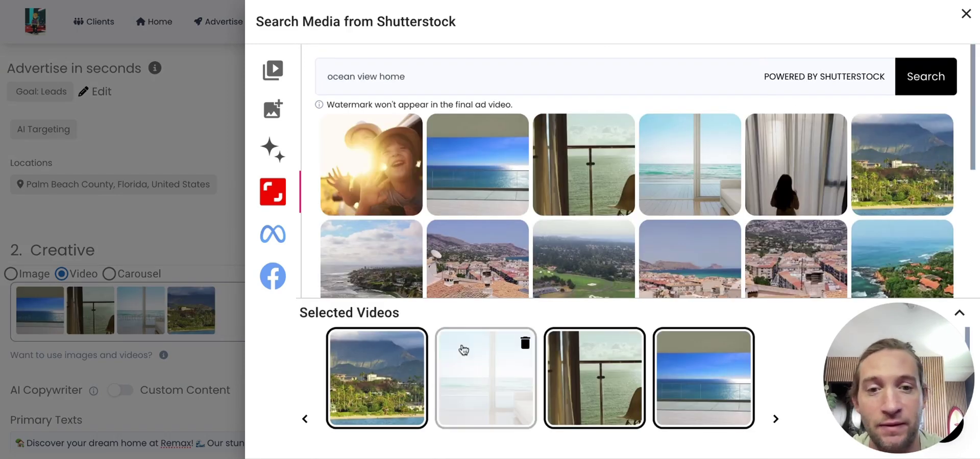
key(Escape)
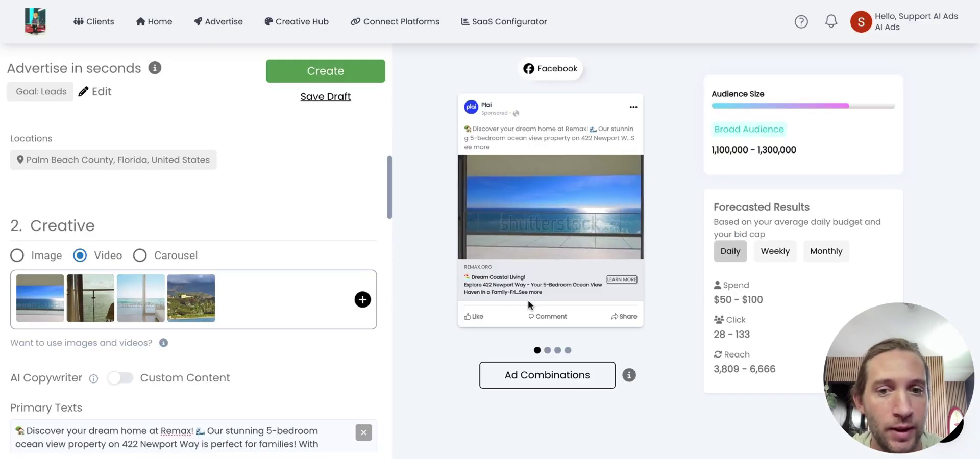
Begin a lead form from scratch, check its form type options, then abandon it
scroll(334, 321, up, 4)
scroll(335, 321, down, 9)
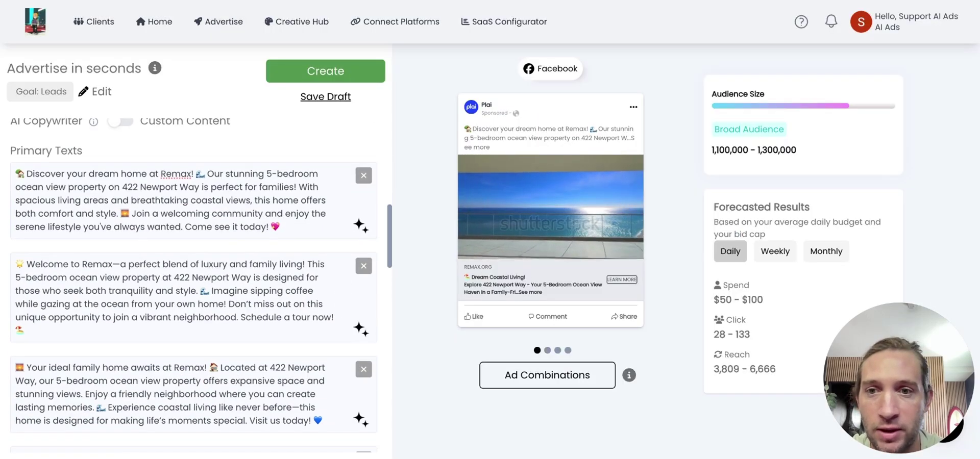
scroll(194, 285, down, 10)
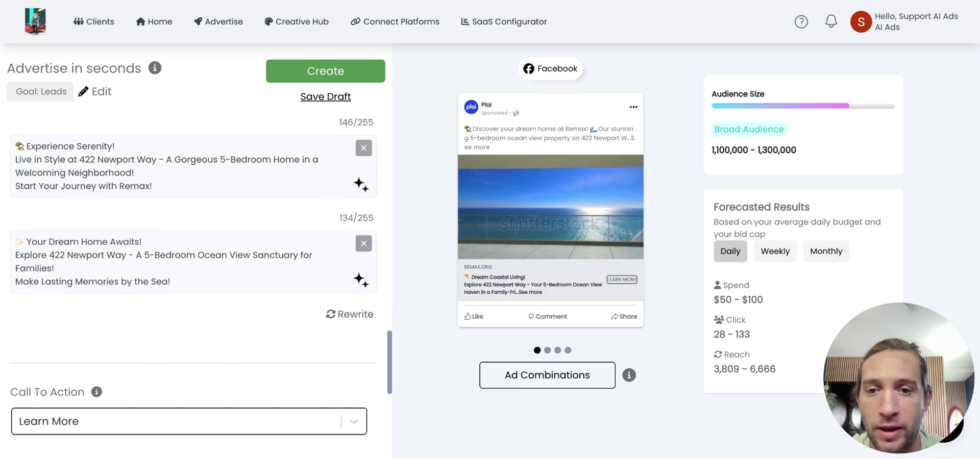
scroll(194, 285, down, 4)
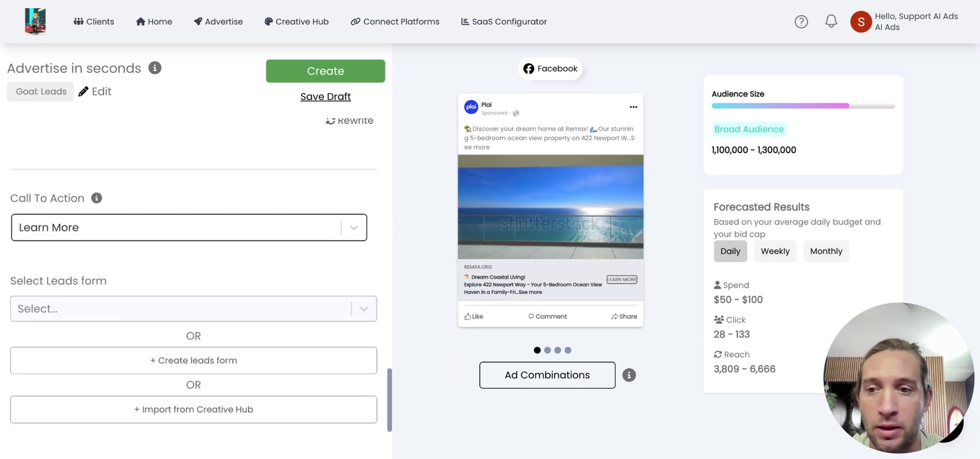
click(259, 371)
click(312, 255)
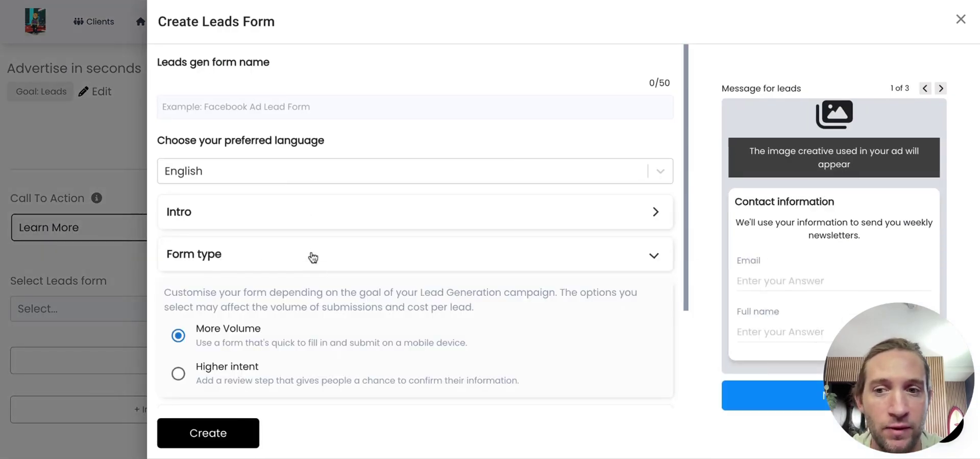
click(314, 261)
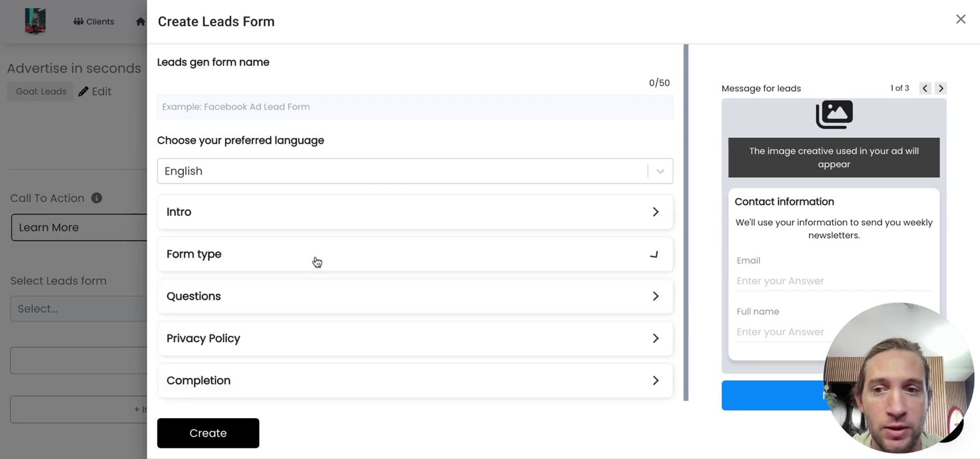
click(128, 259)
Import the Facebook Lead Ad Form from Creative Hub and save Remax as business name
click(197, 420)
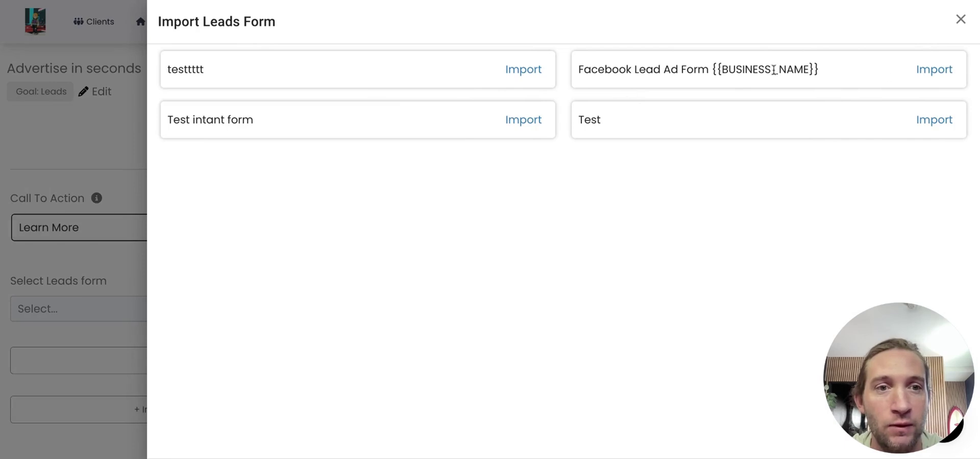
click(938, 72)
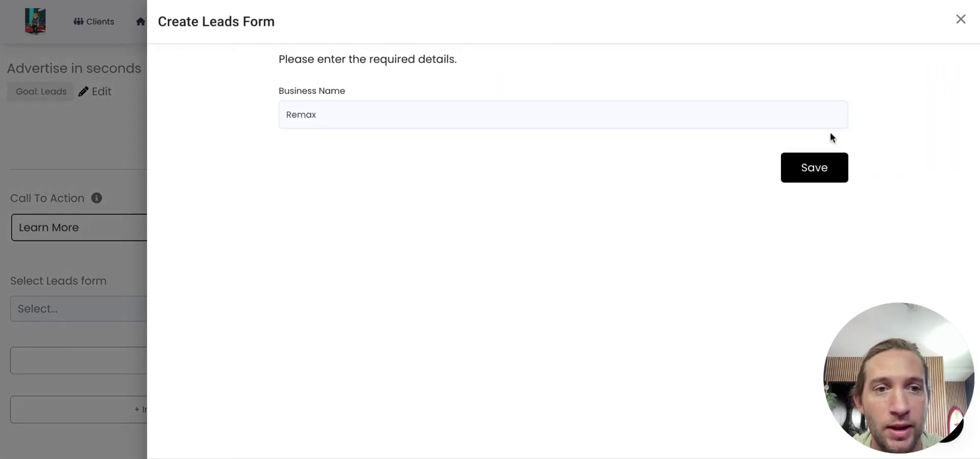
click(805, 178)
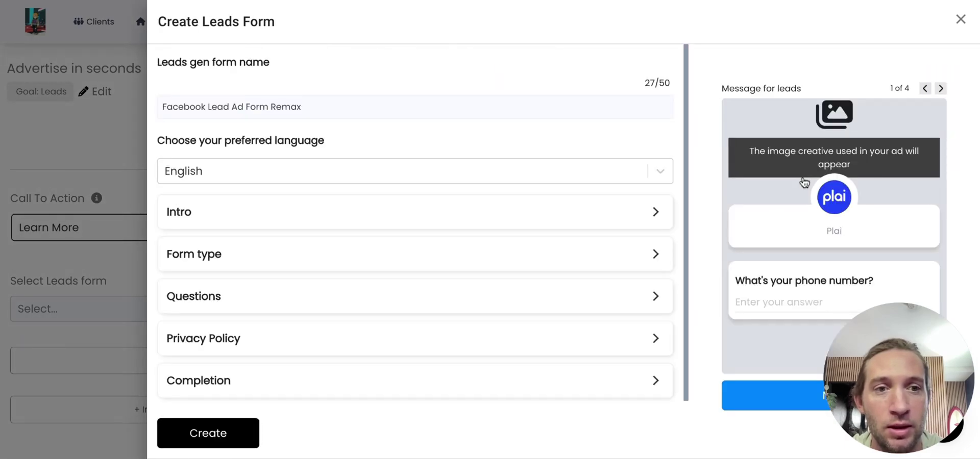
Review the form's intro, form type and contact fields, then create and attach it
click(528, 212)
click(528, 212)
click(490, 258)
scroll(491, 260, down, 1)
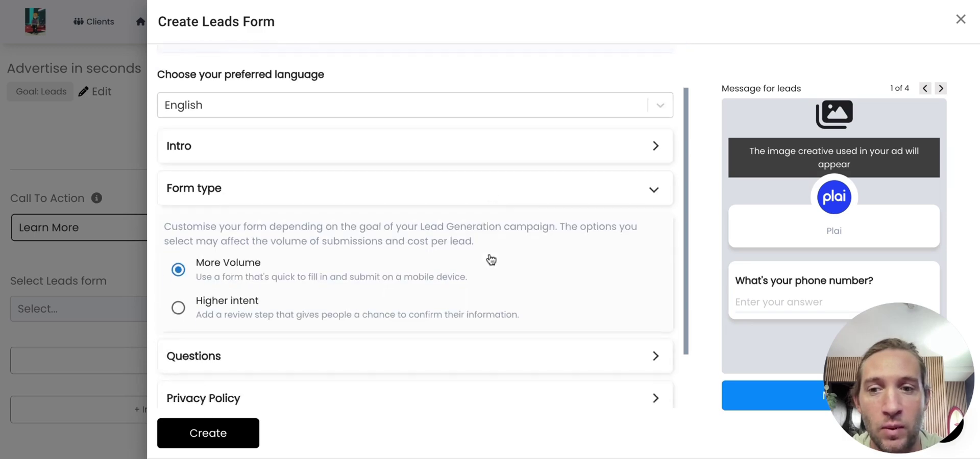
scroll(487, 263, down, 1)
click(476, 281)
scroll(475, 281, down, 2)
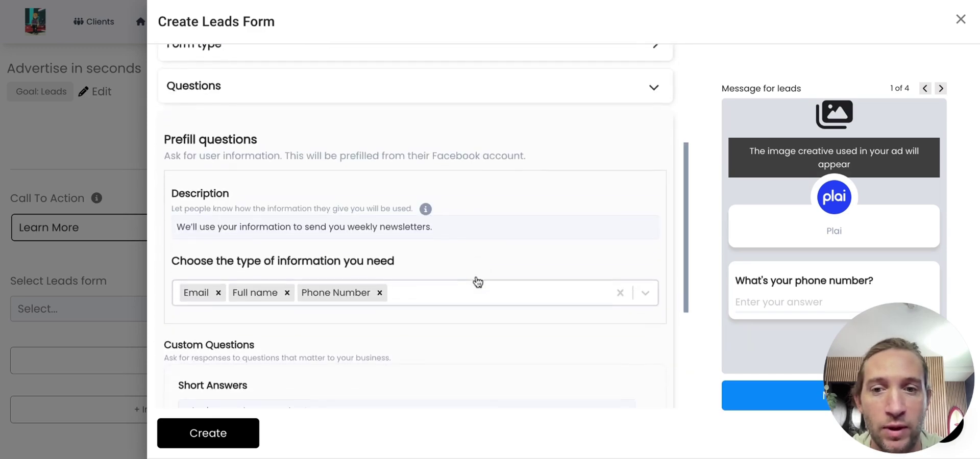
scroll(476, 280, down, 1)
click(208, 433)
Check the Palm Beach County targeting without changes and launch the Remax lead ad
scroll(231, 325, up, 5)
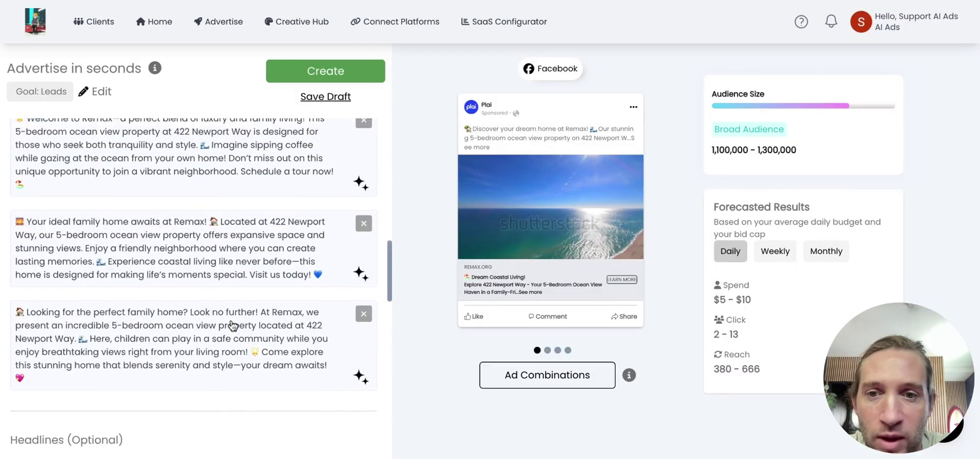
scroll(230, 325, up, 10)
click(367, 263)
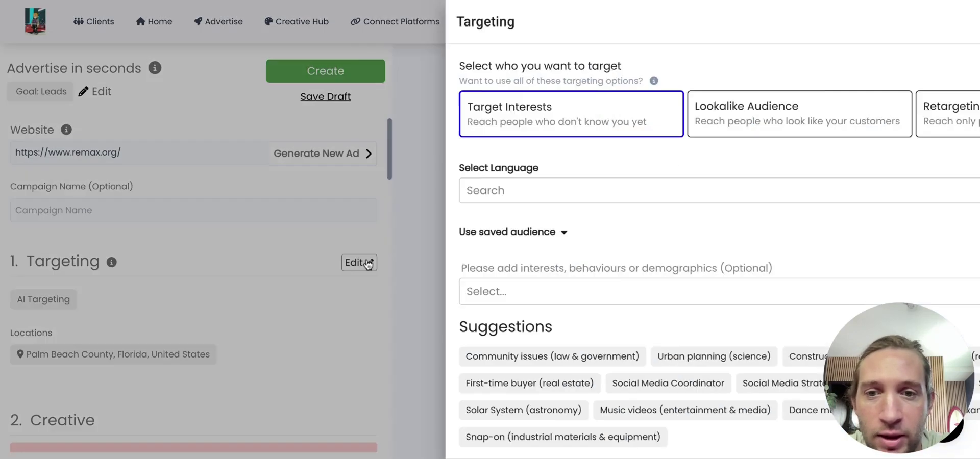
scroll(503, 352, down, 8)
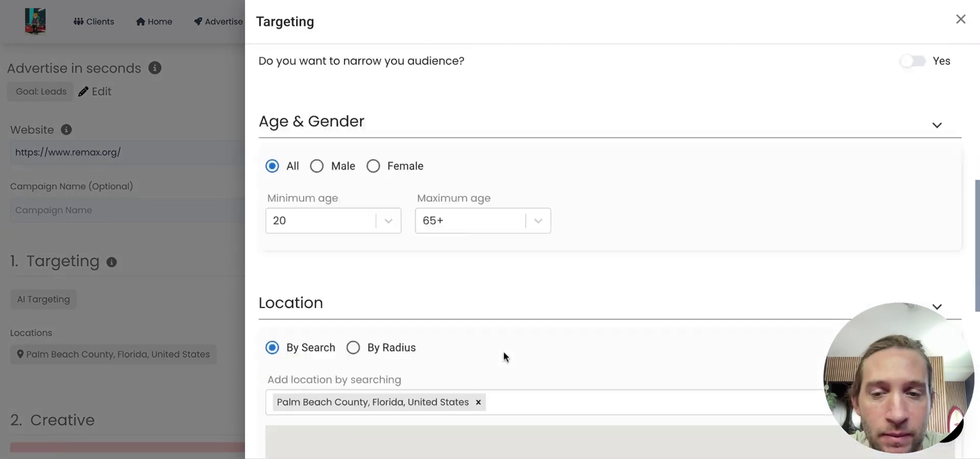
scroll(504, 354, down, 5)
click(167, 240)
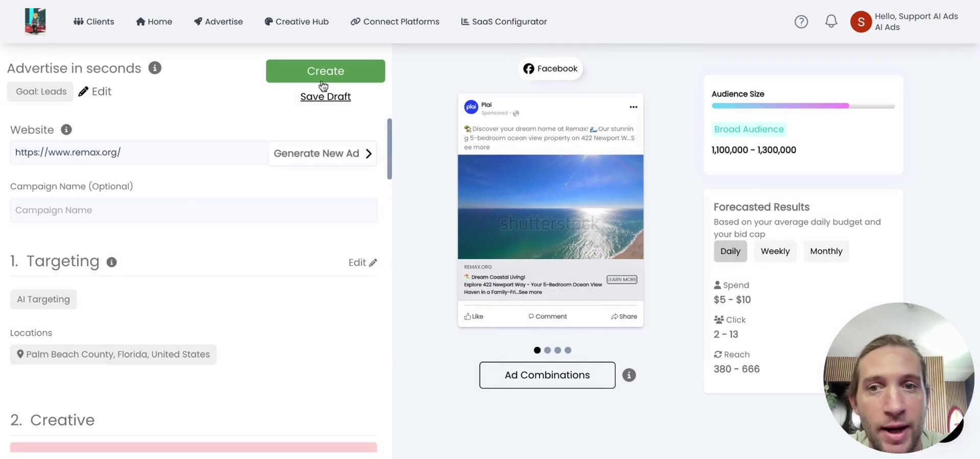
click(236, 27)
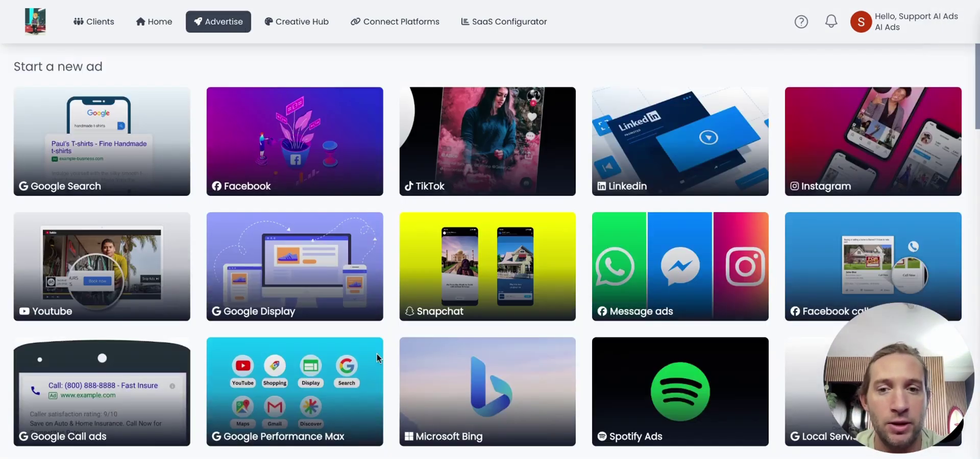
scroll(377, 354, down, 5)
scroll(377, 353, down, 8)
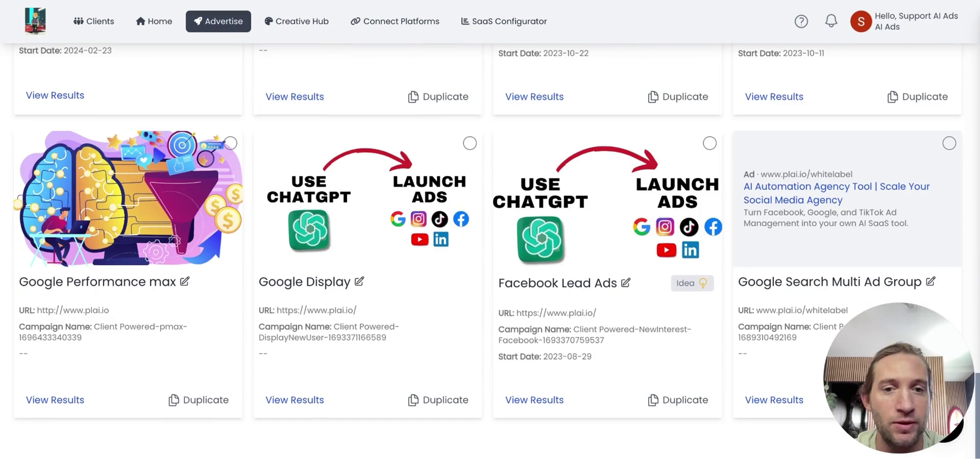
click(514, 399)
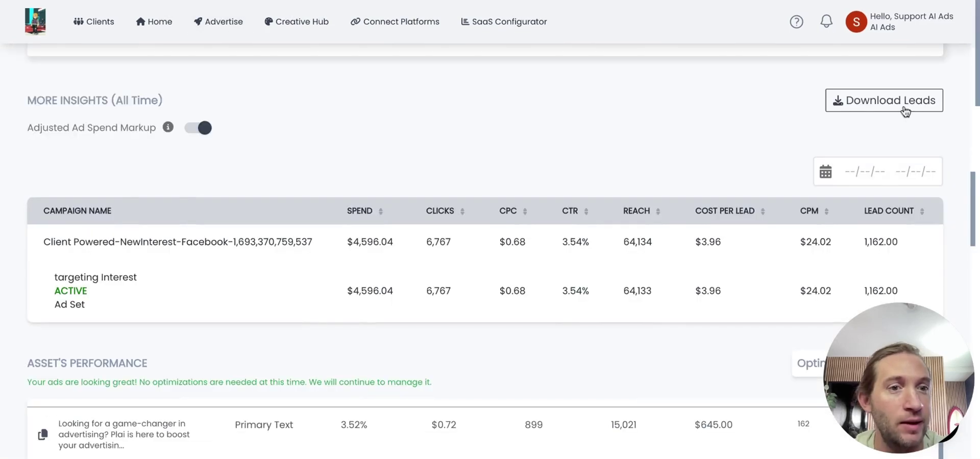